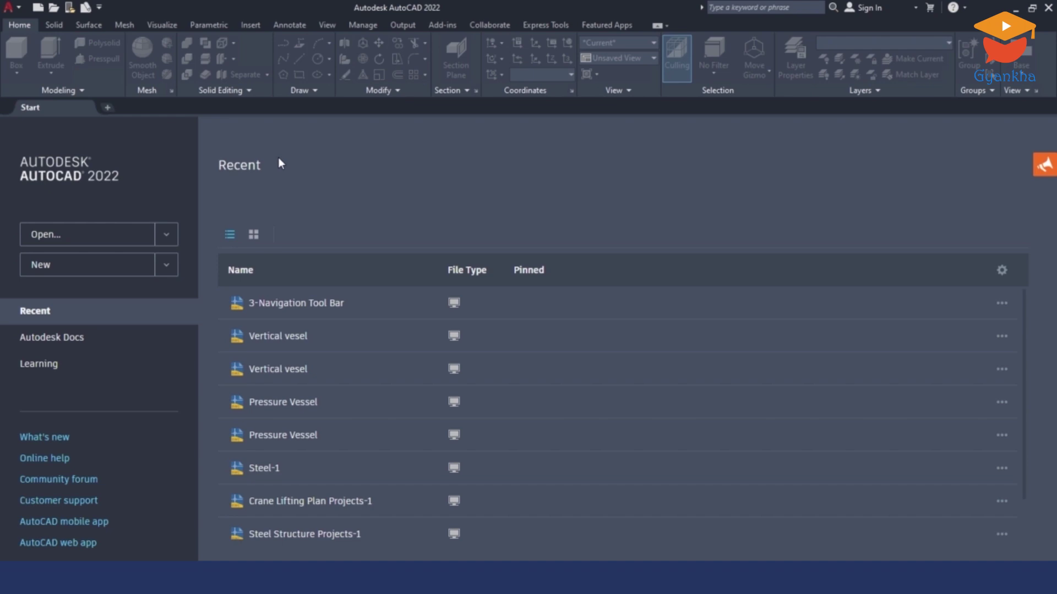
# Start a new metric drawing without a template
pyautogui.click(38, 7)
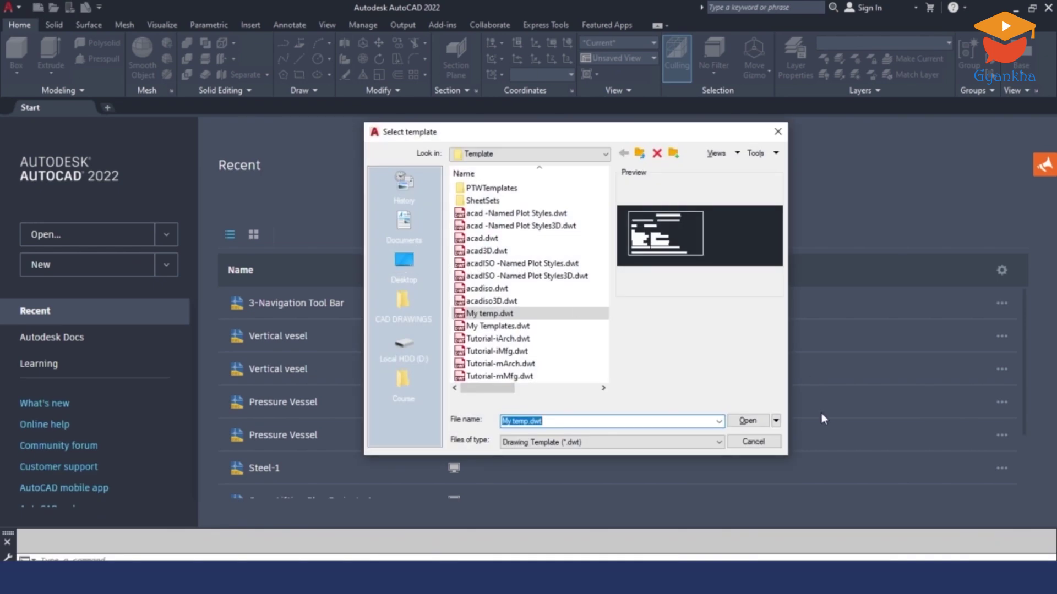
pyautogui.click(776, 421)
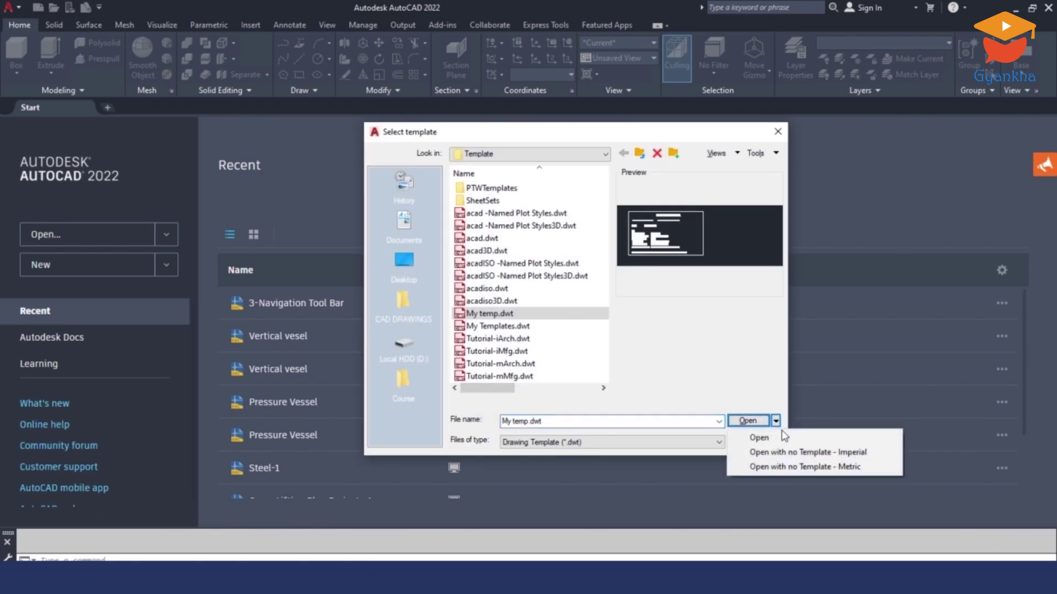
pyautogui.click(833, 470)
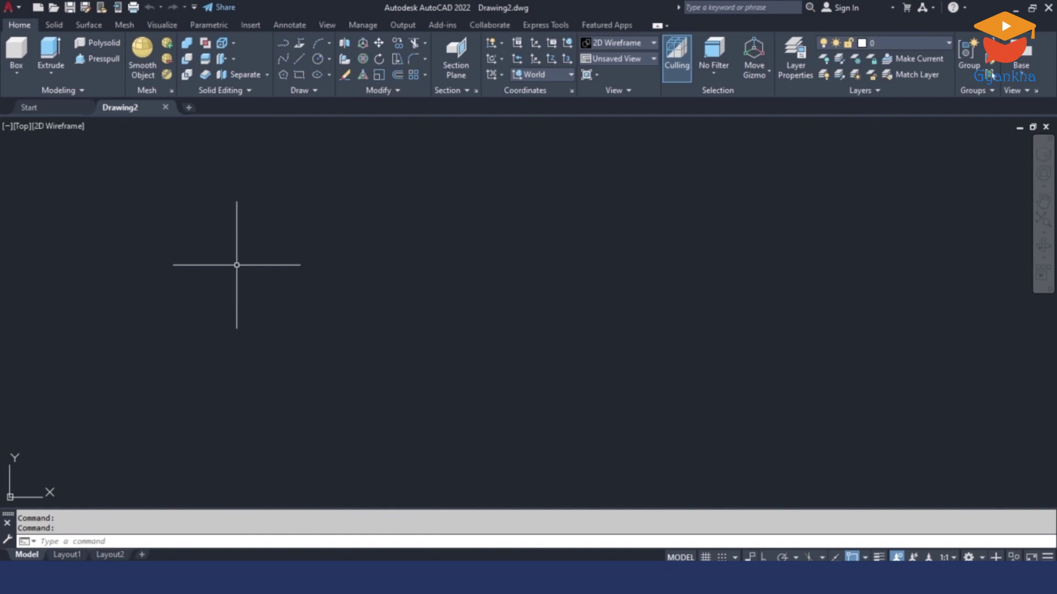
pyautogui.click(20, 75)
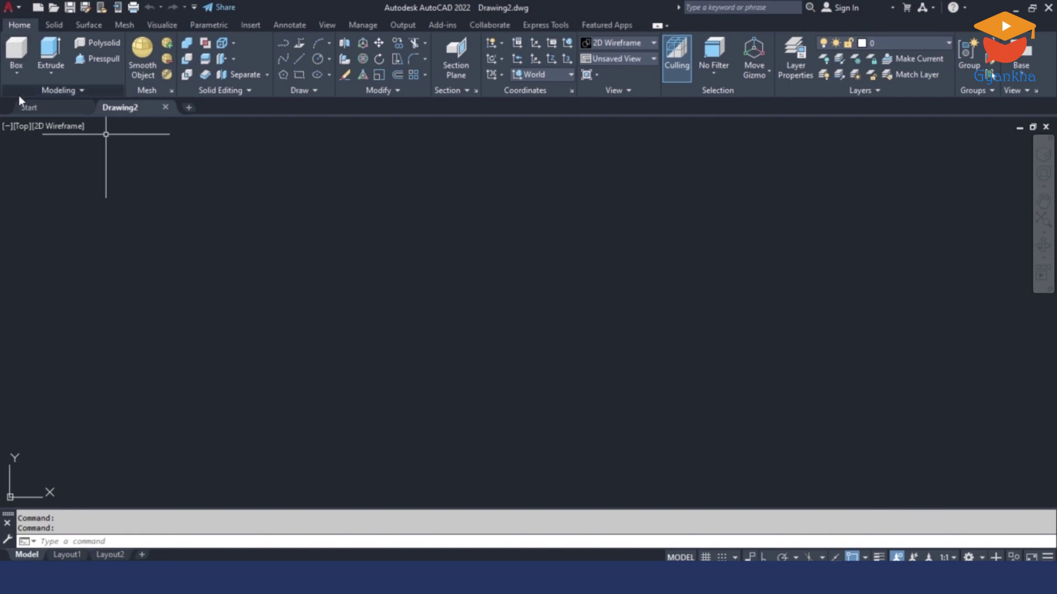
pyautogui.click(54, 25)
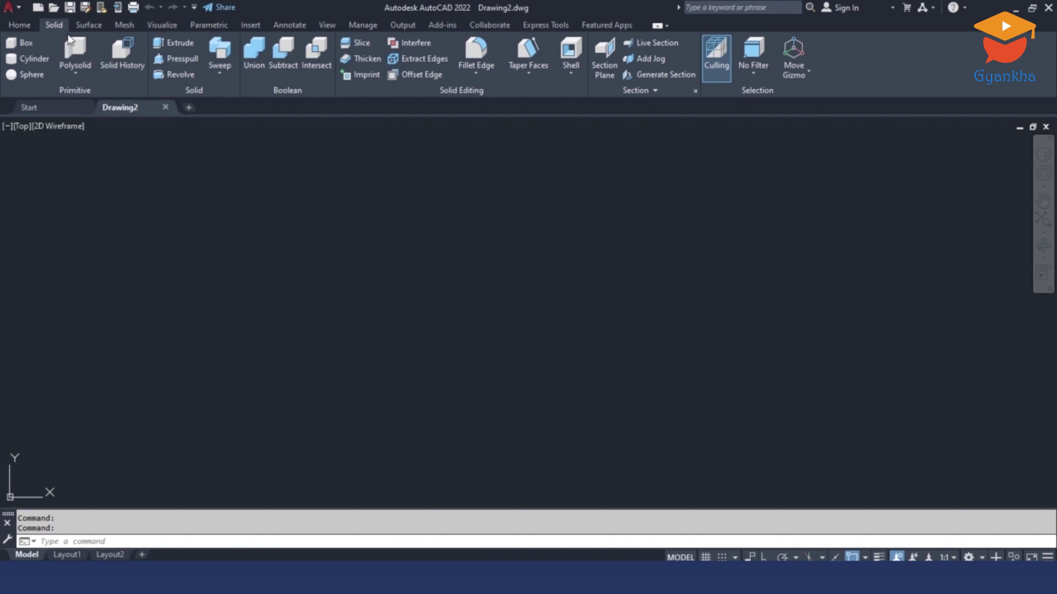
pyautogui.click(26, 25)
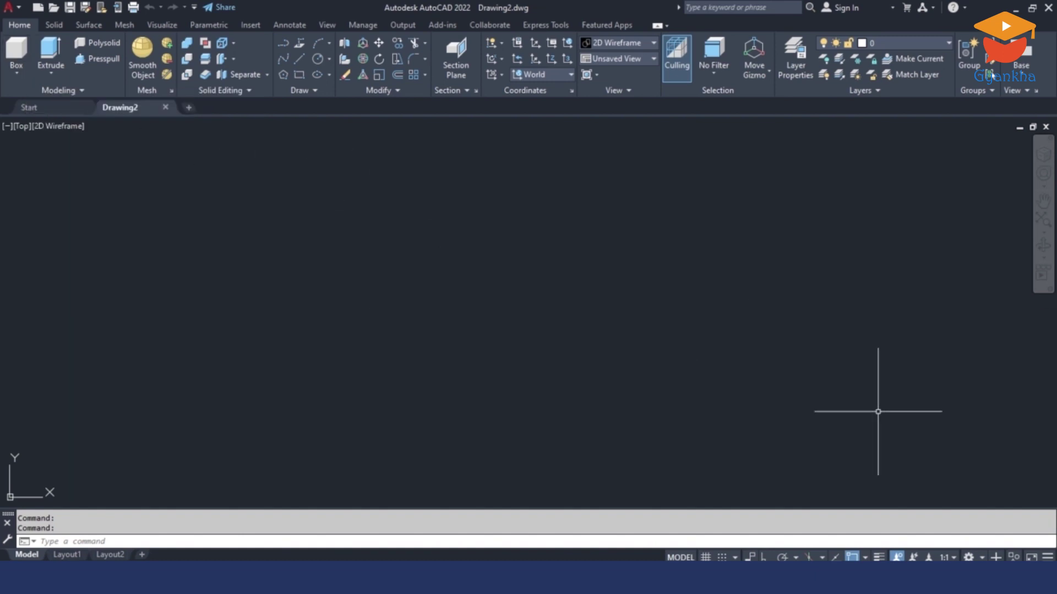
pyautogui.click(969, 557)
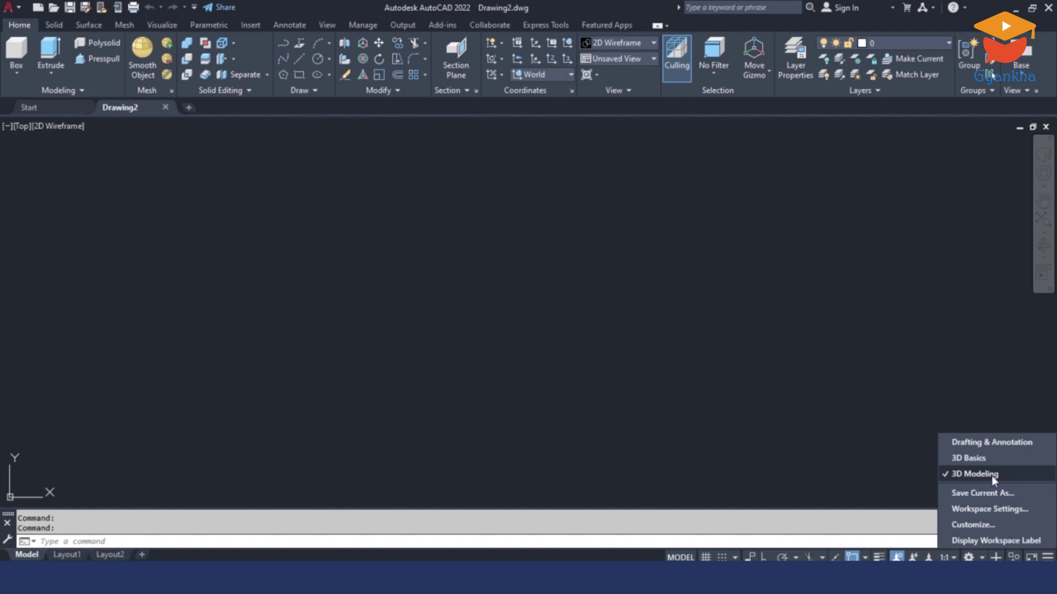
pyautogui.click(516, 458)
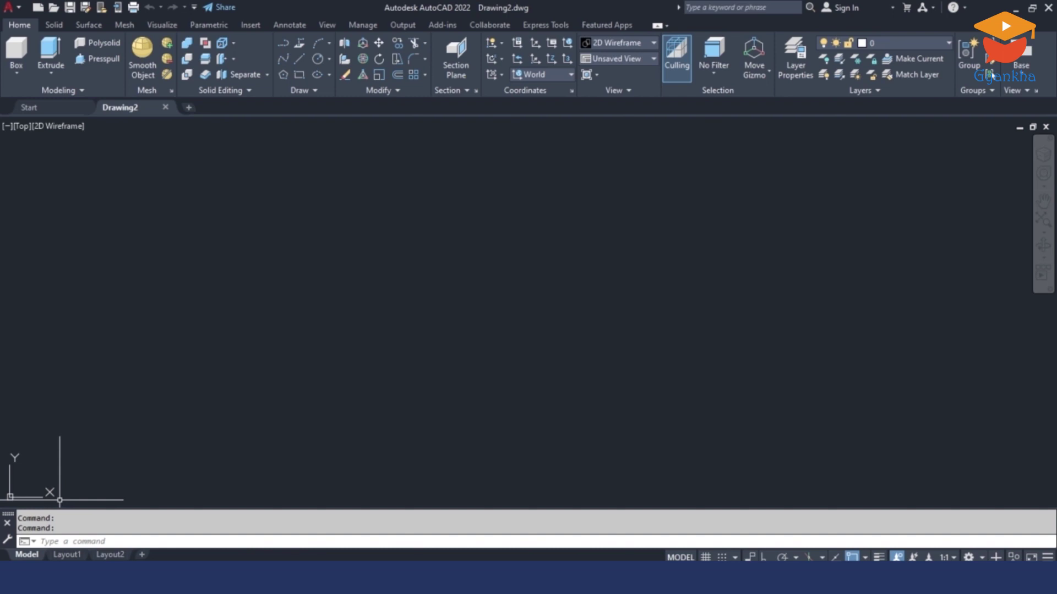
# Set the view to SE Isometric and draw a freehand solid box from two base corners and a height
pyautogui.click(624, 58)
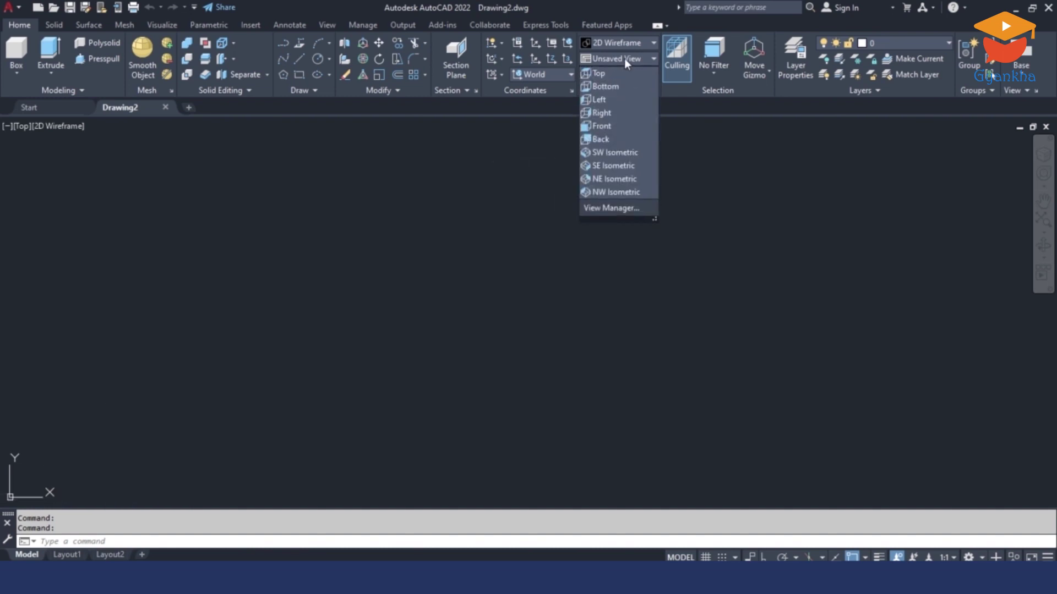
pyautogui.click(609, 166)
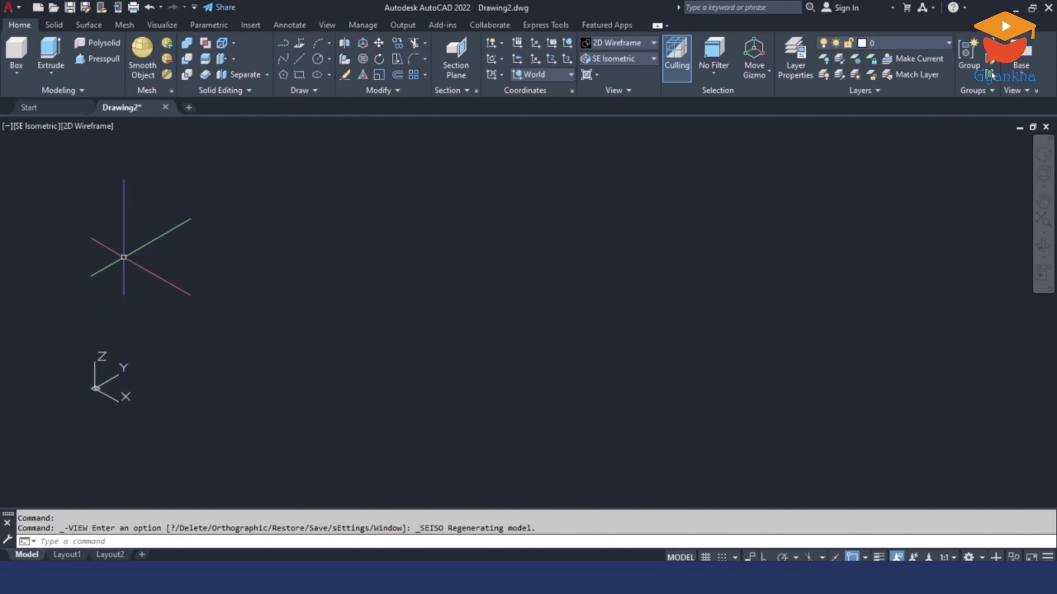
pyautogui.click(20, 74)
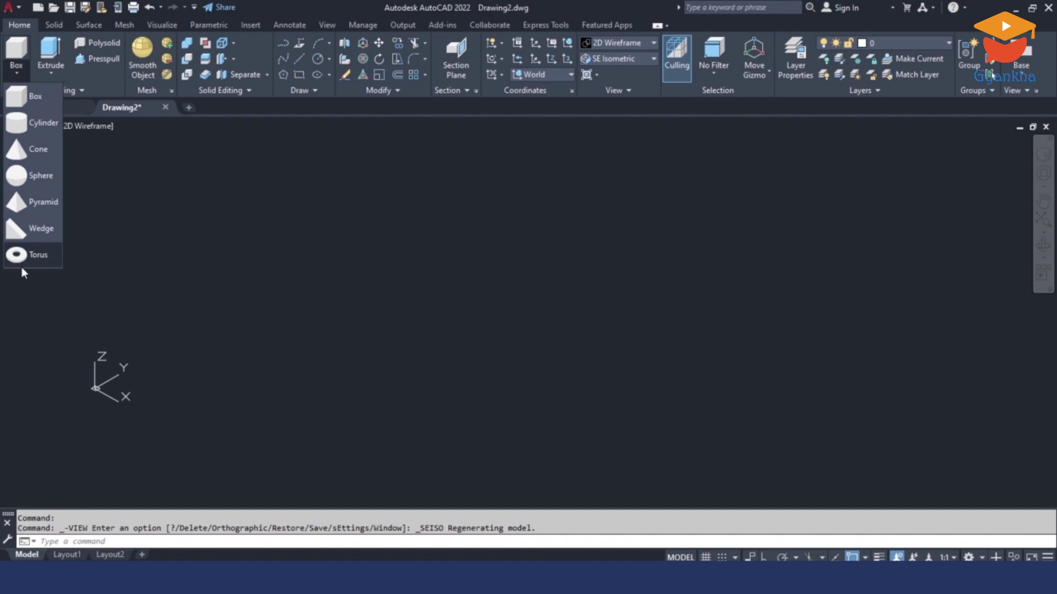
pyautogui.click(33, 97)
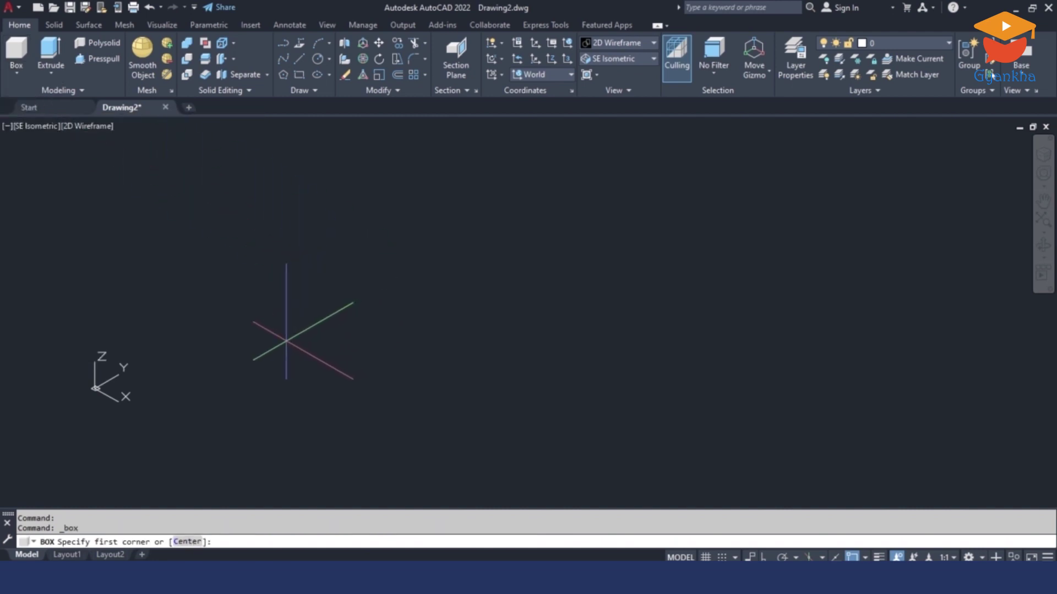
pyautogui.click(286, 341)
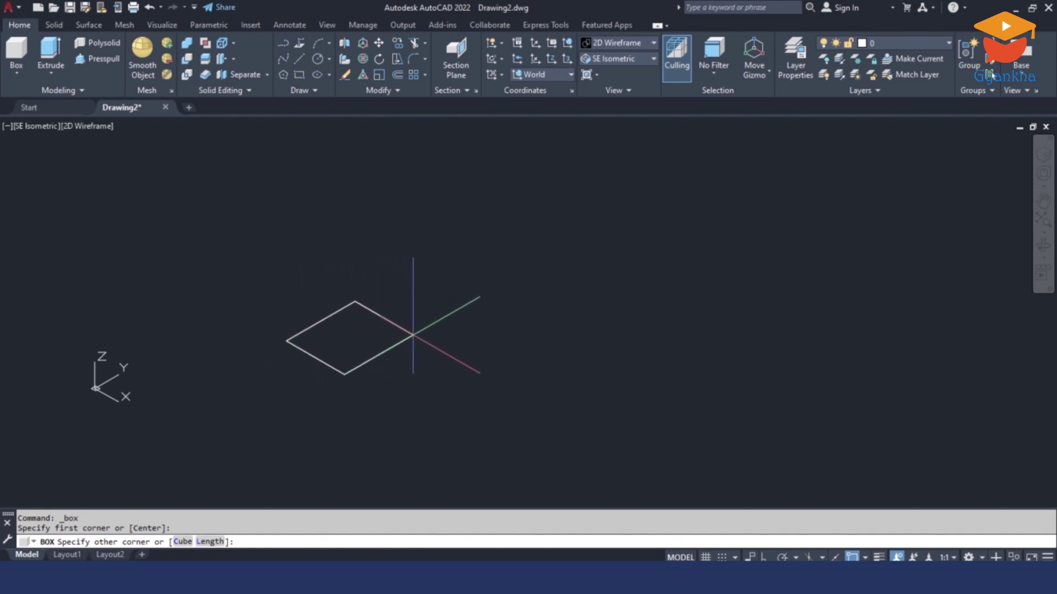
pyautogui.click(396, 335)
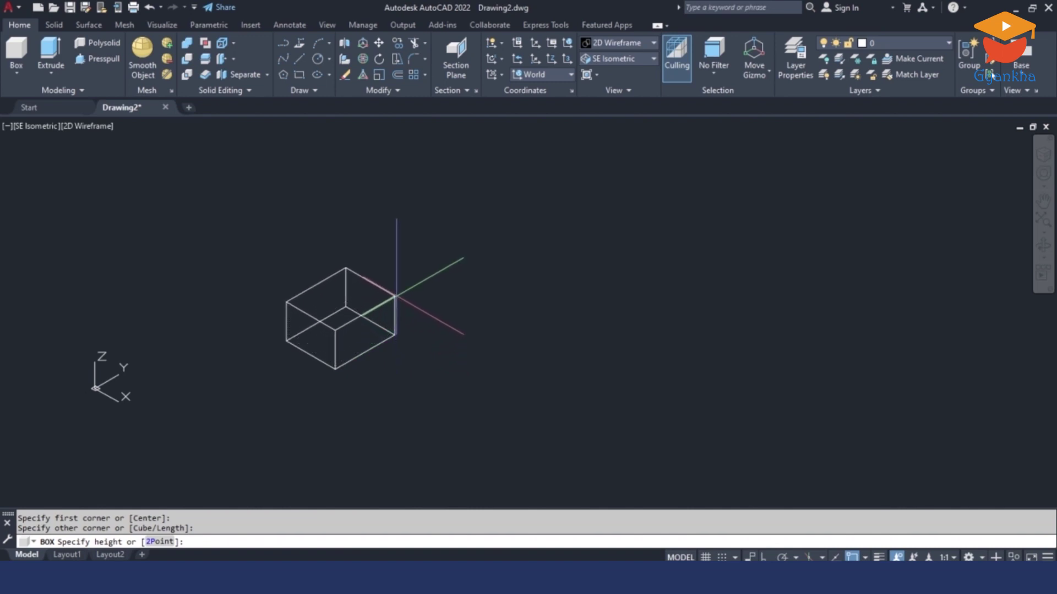
pyautogui.click(396, 296)
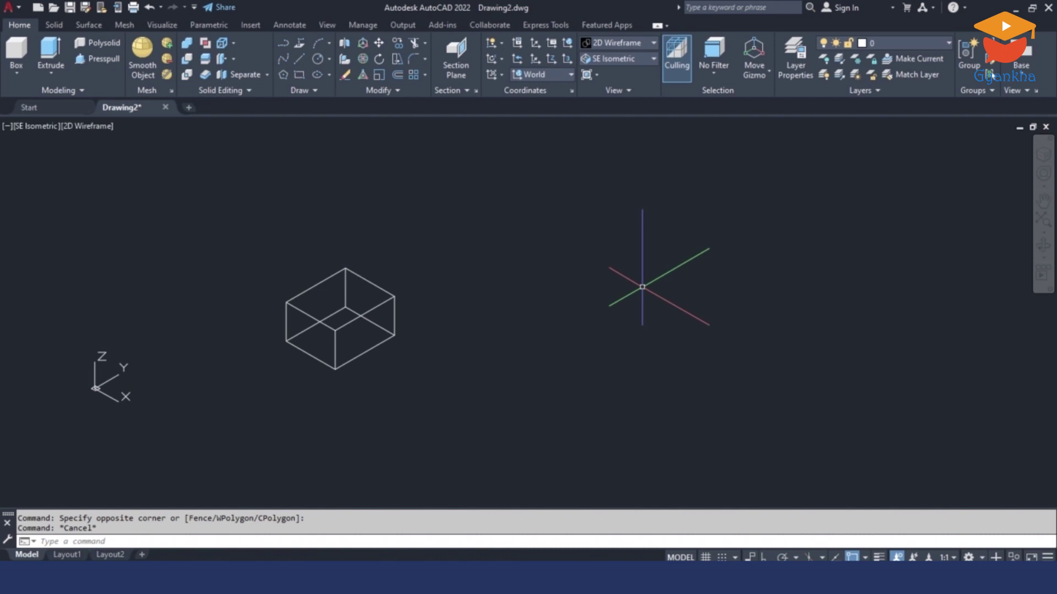
pyautogui.click(17, 72)
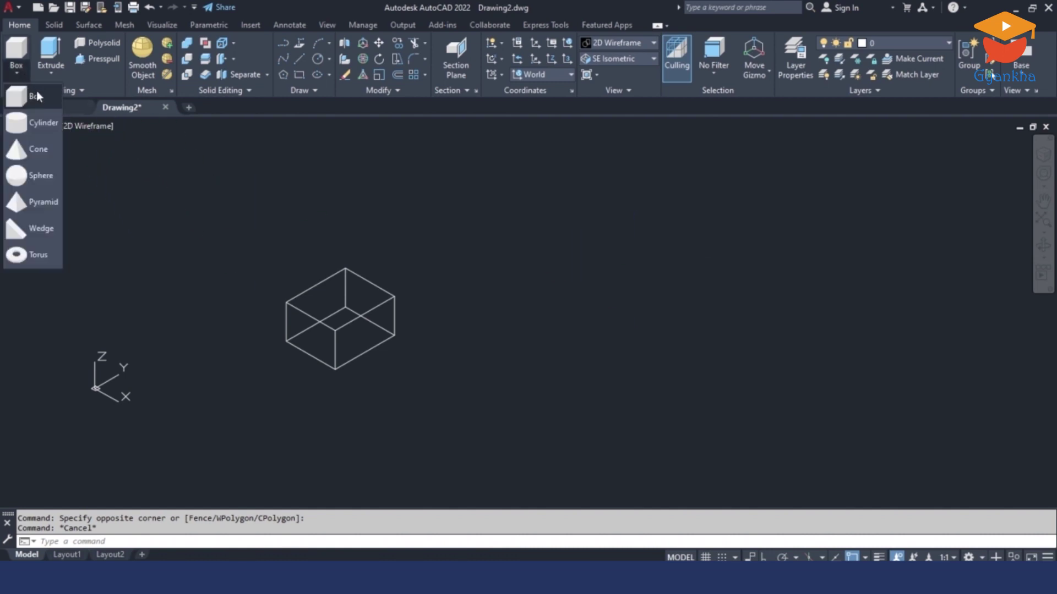
pyautogui.click(37, 96)
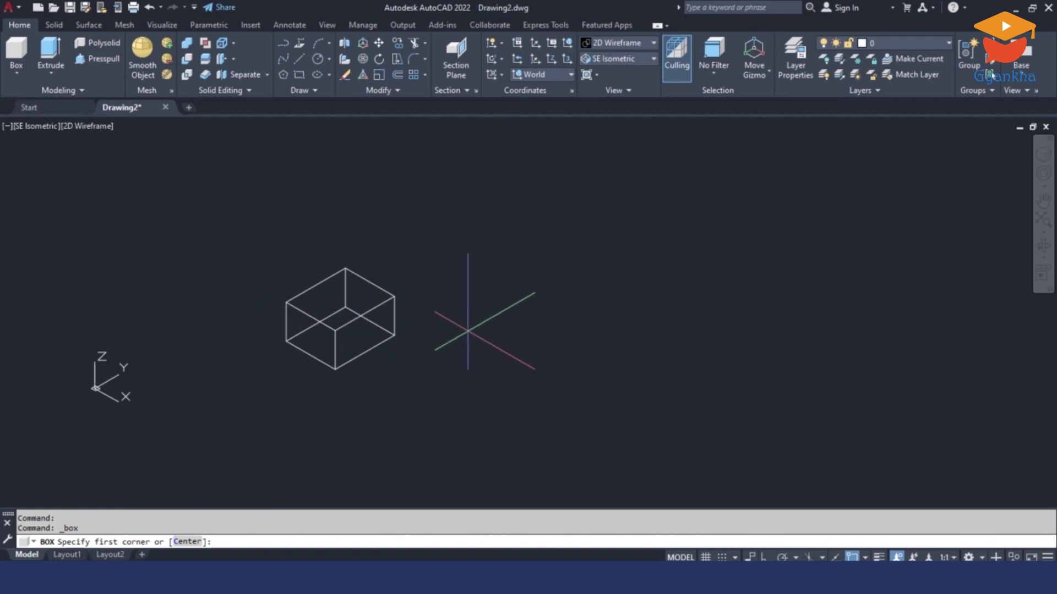
pyautogui.click(468, 331)
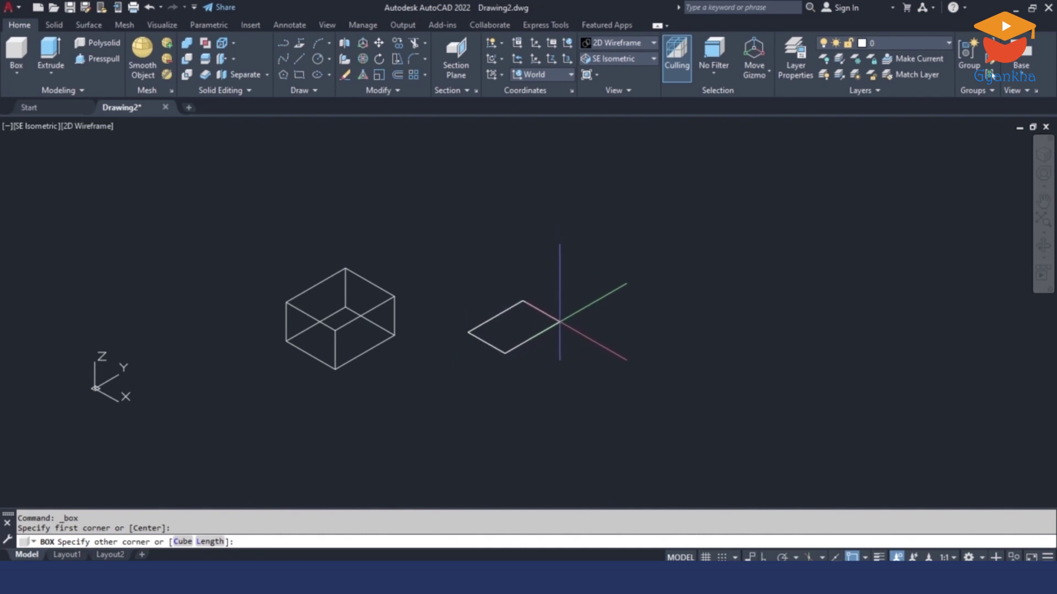
pyautogui.press('F8')
pyautogui.write('@')
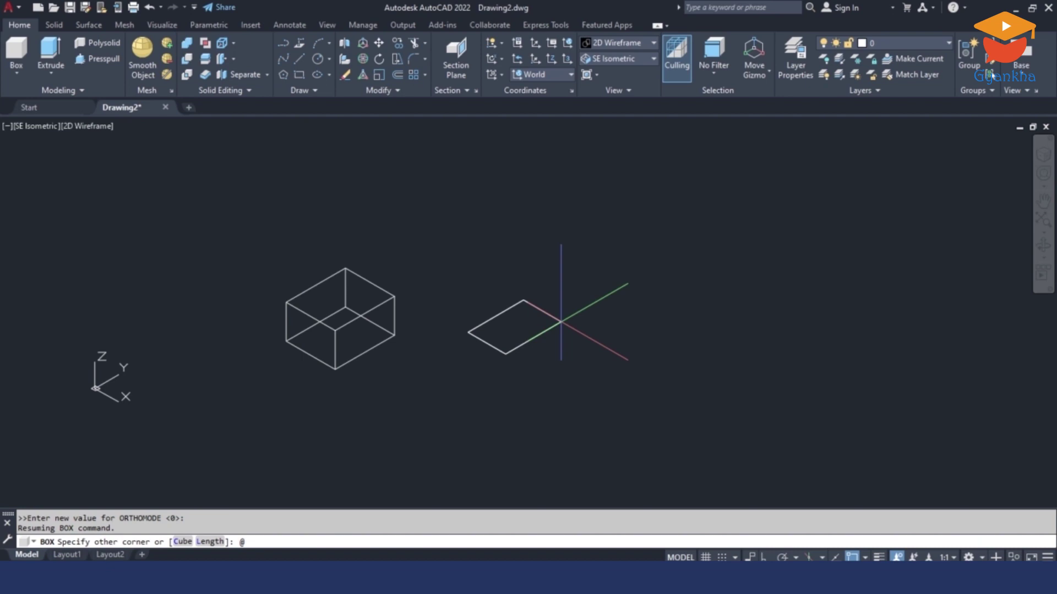
pyautogui.write('50,25,10')
pyautogui.press('Return')
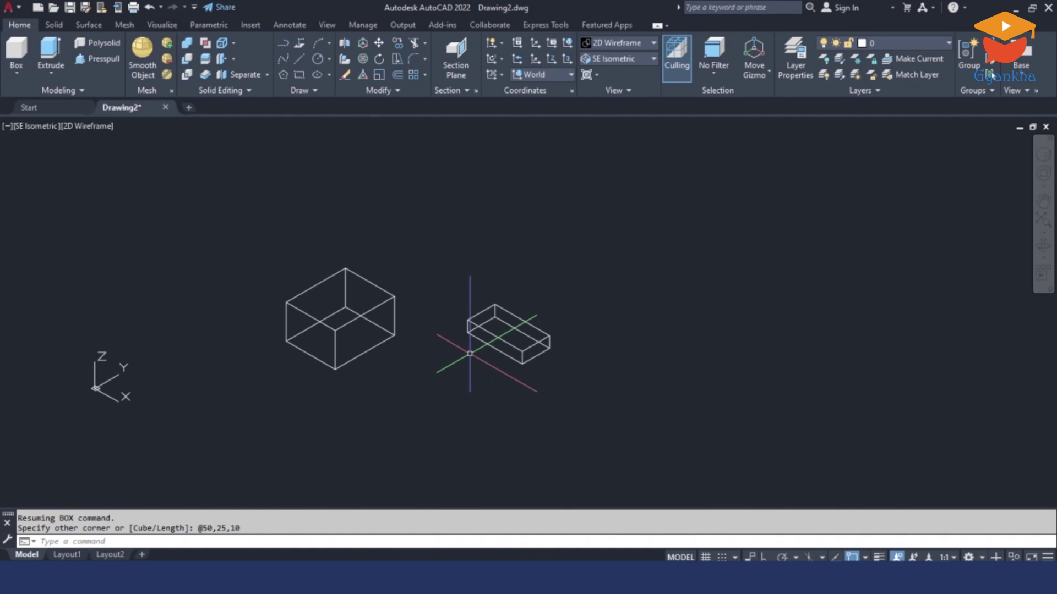
# Draw a third box in front of the other two using the Center option, about 17.8 units high
pyautogui.click(16, 74)
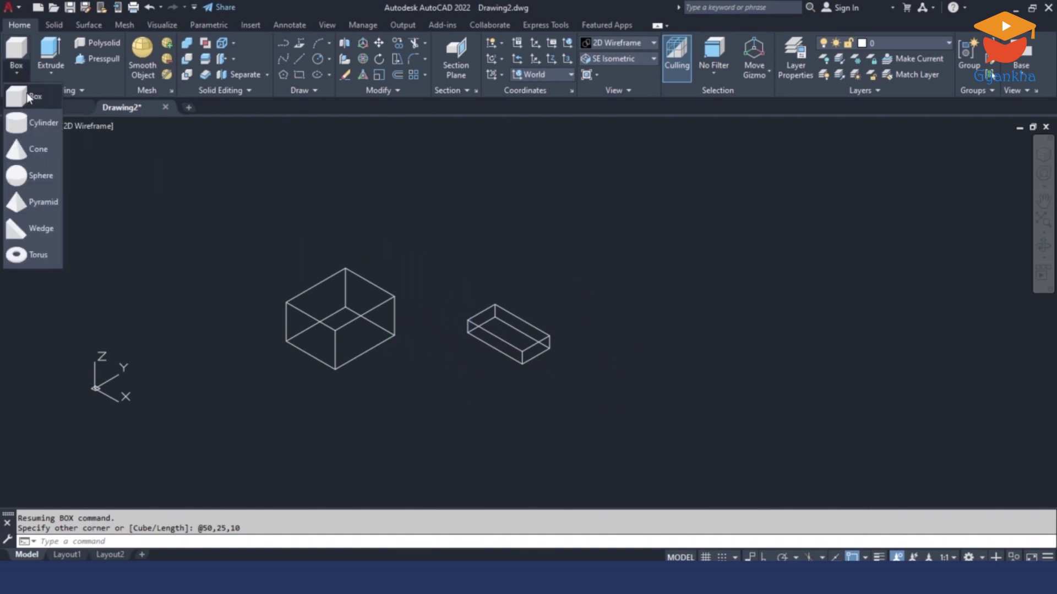
pyautogui.click(28, 94)
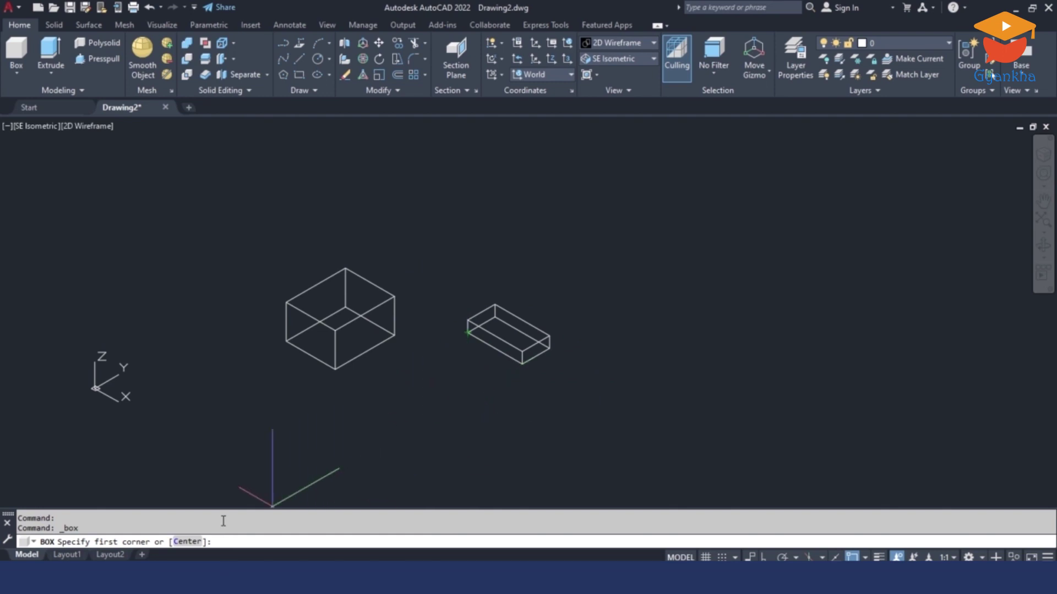
pyautogui.click(191, 542)
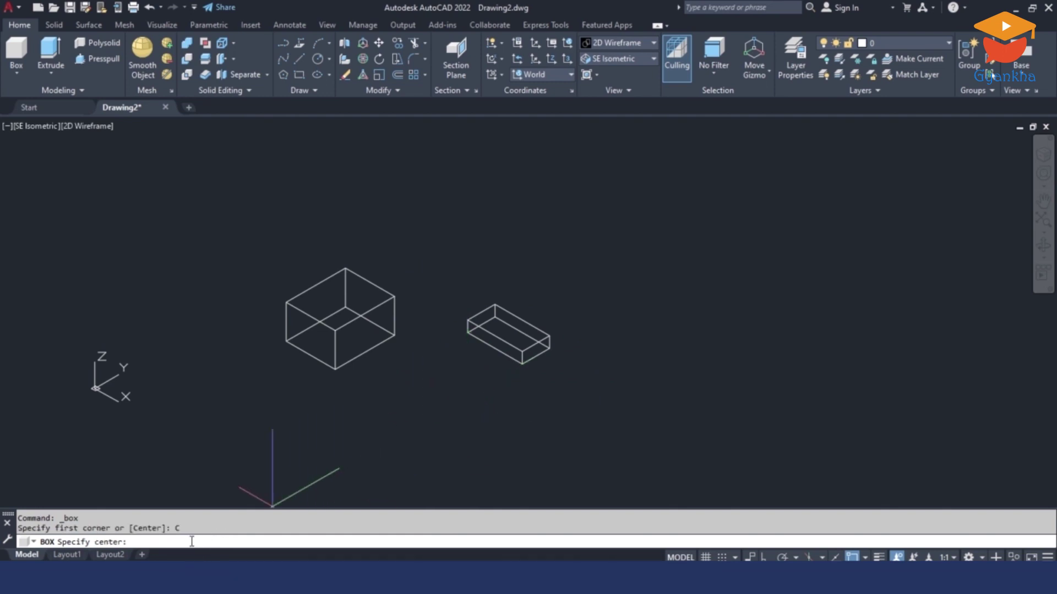
pyautogui.click(439, 414)
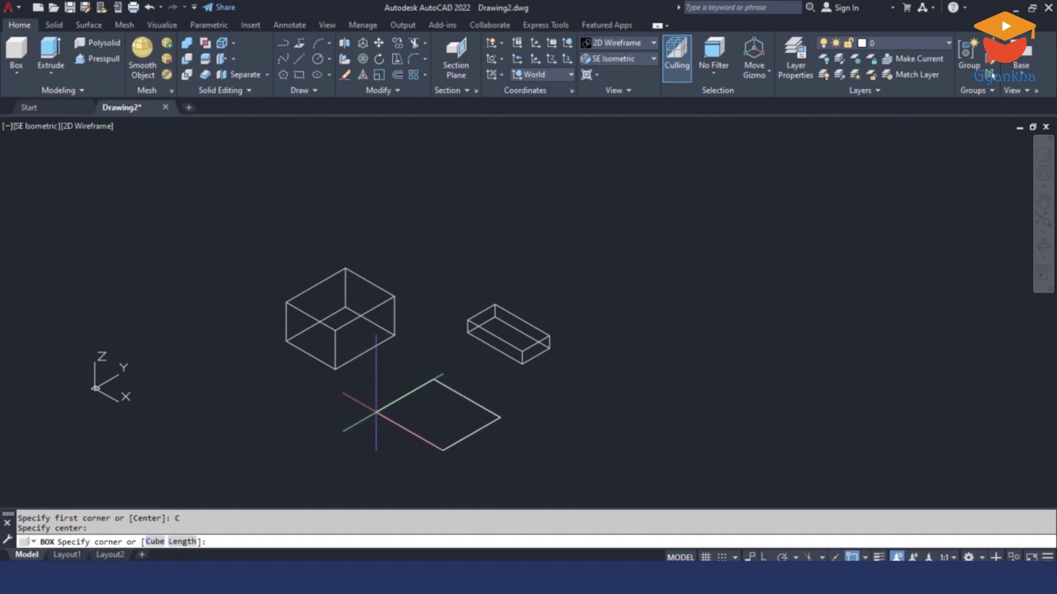
pyautogui.click(376, 412)
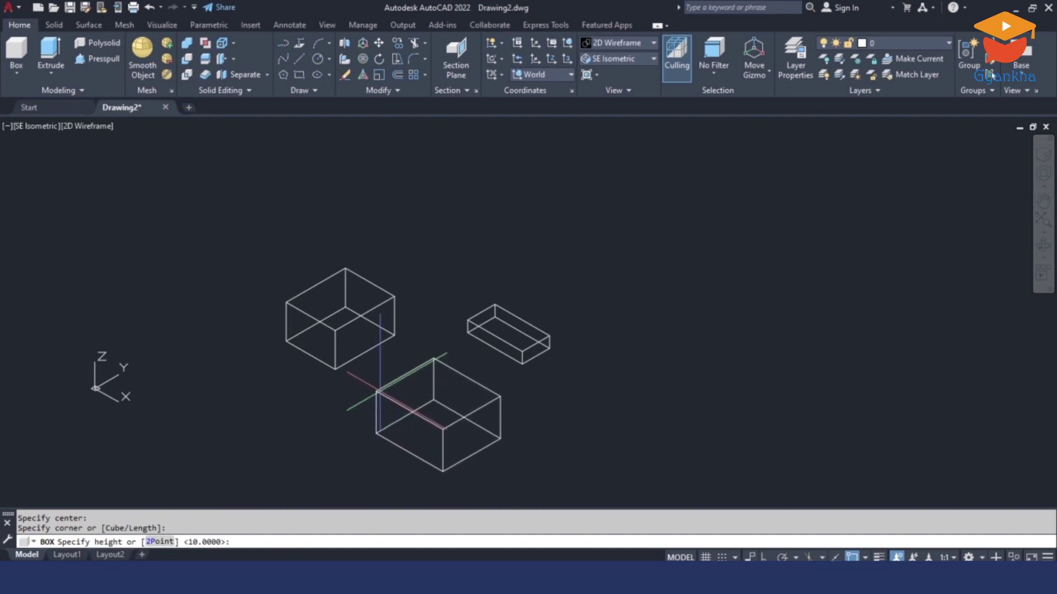
pyautogui.click(378, 402)
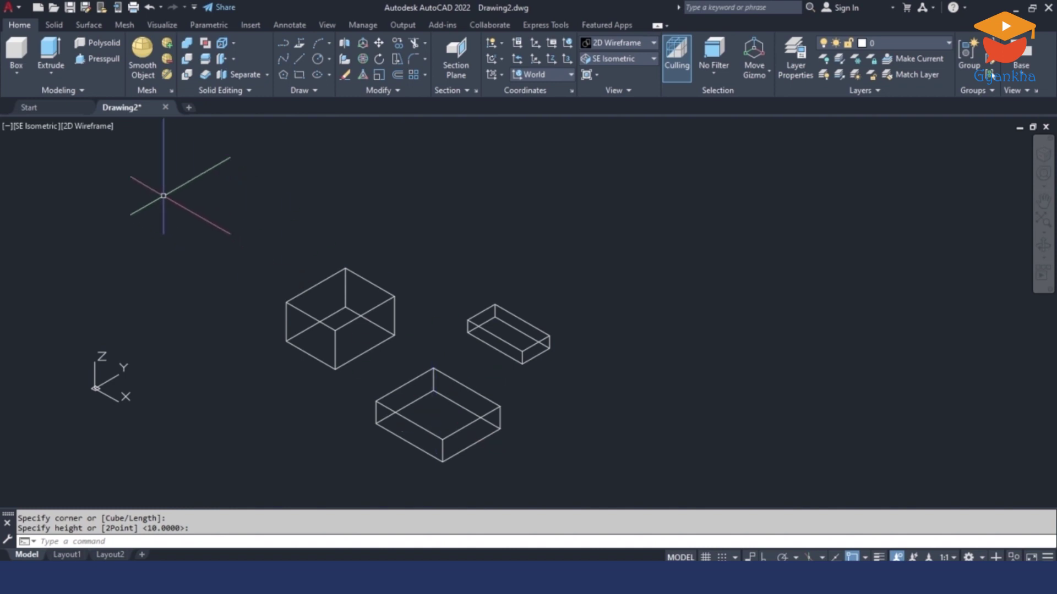
# Draw a fourth box with the Length option and Ortho on, 25 long, 50 wide and 25 high
pyautogui.click(18, 74)
pyautogui.click(28, 98)
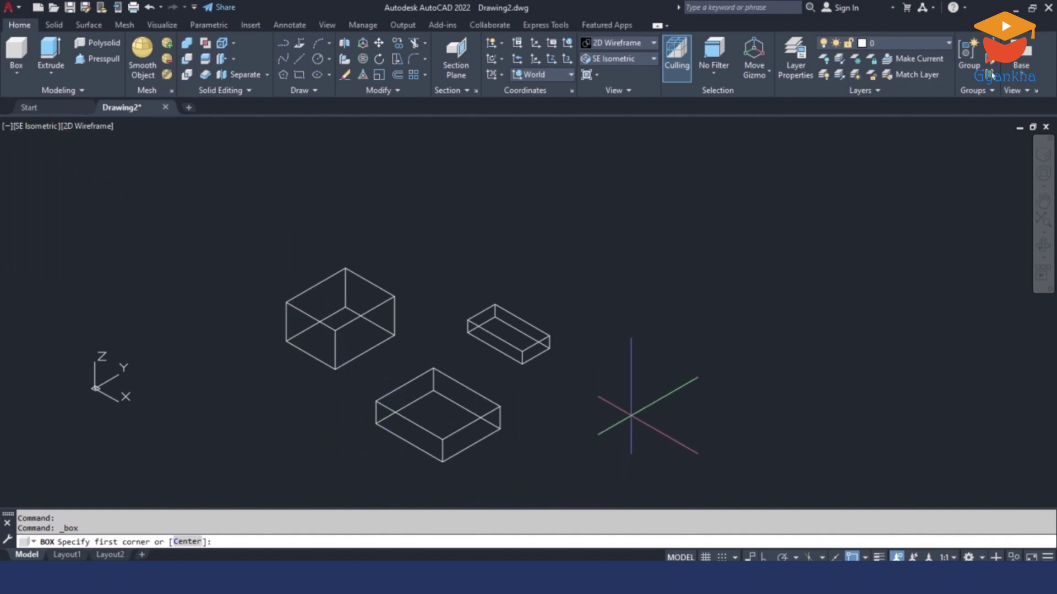
pyautogui.click(612, 371)
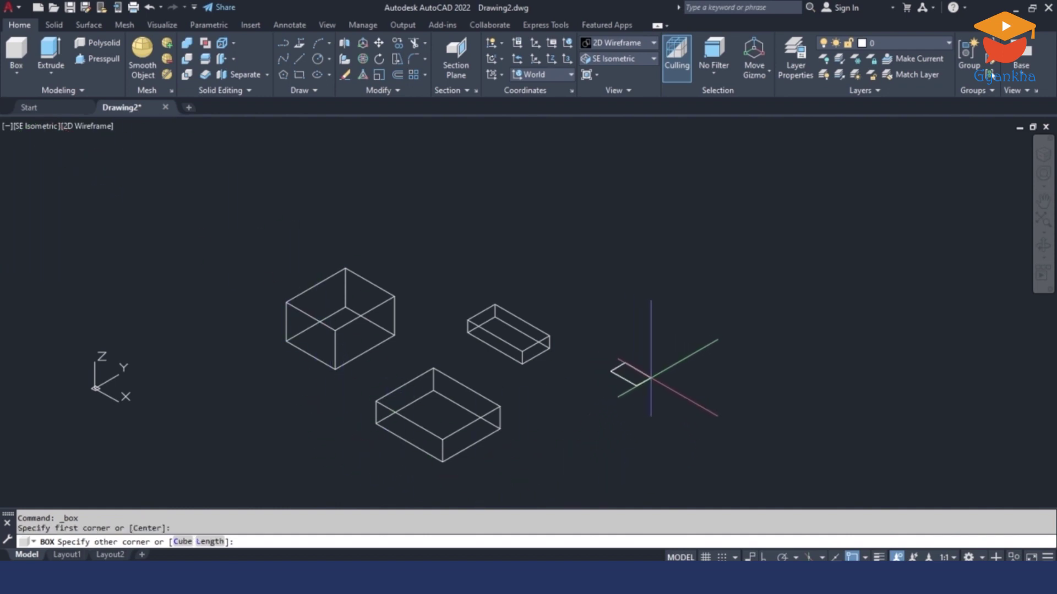
pyautogui.click(210, 541)
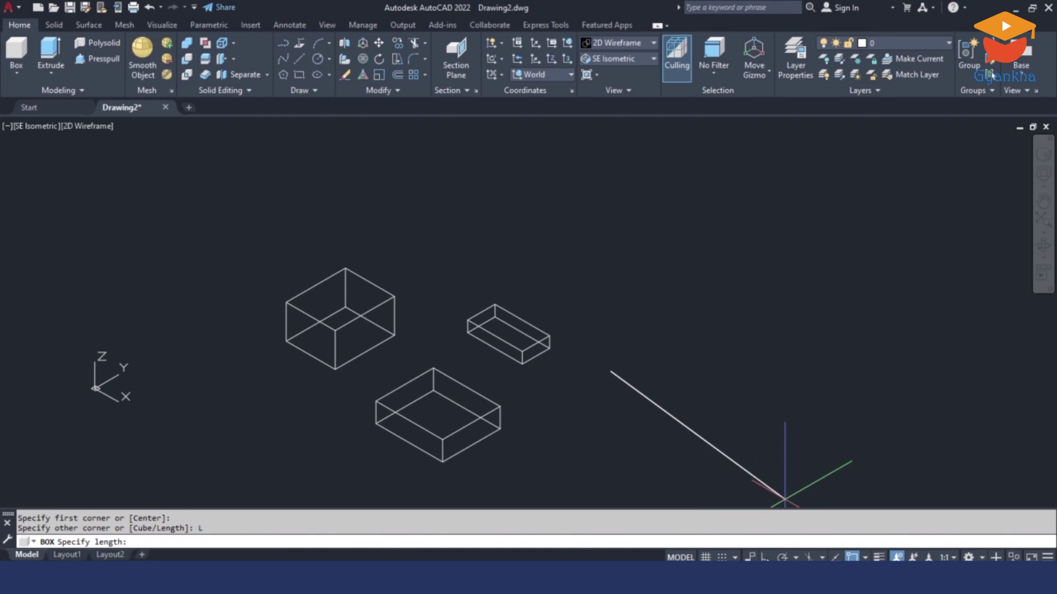
pyautogui.click(765, 557)
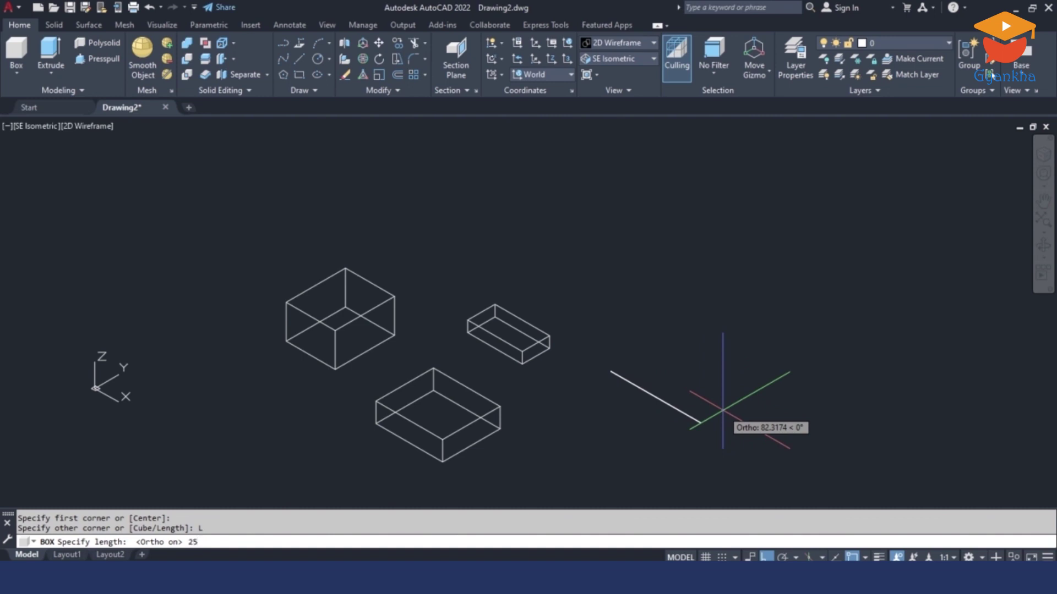
pyautogui.press('Return')
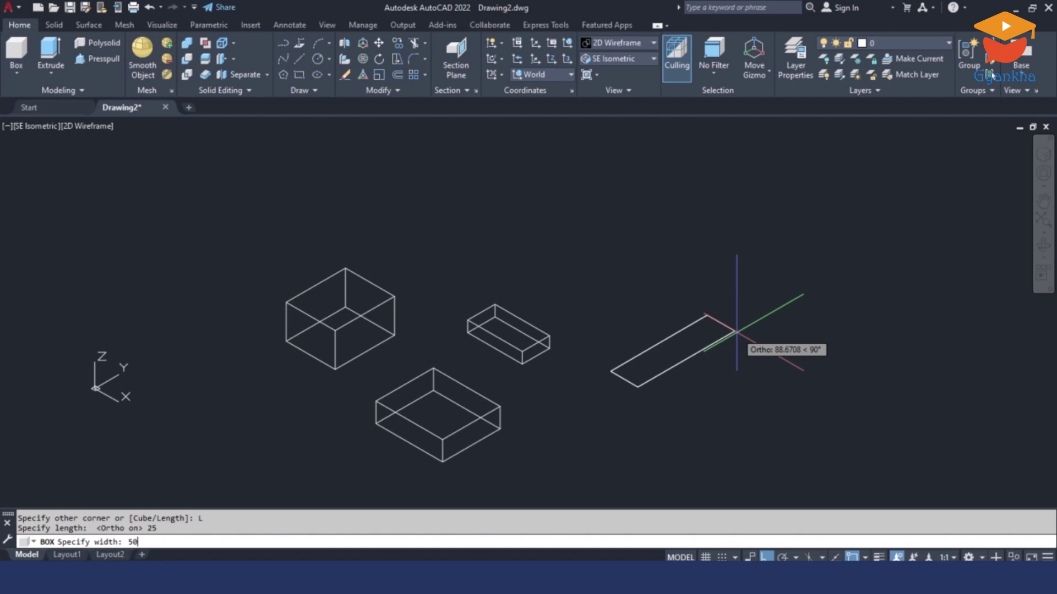
pyautogui.press('Return')
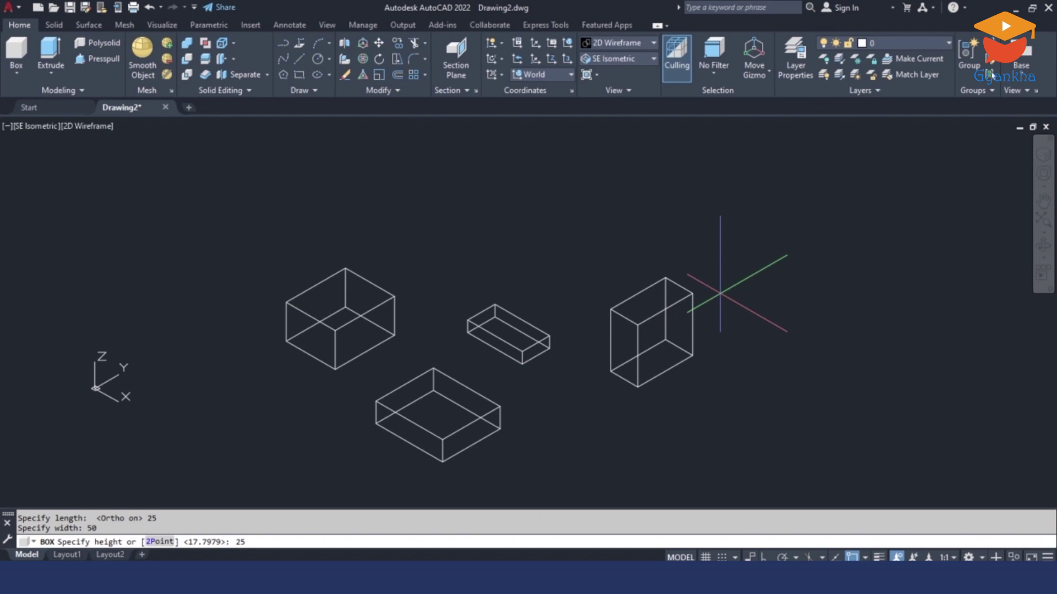
pyautogui.press('Return')
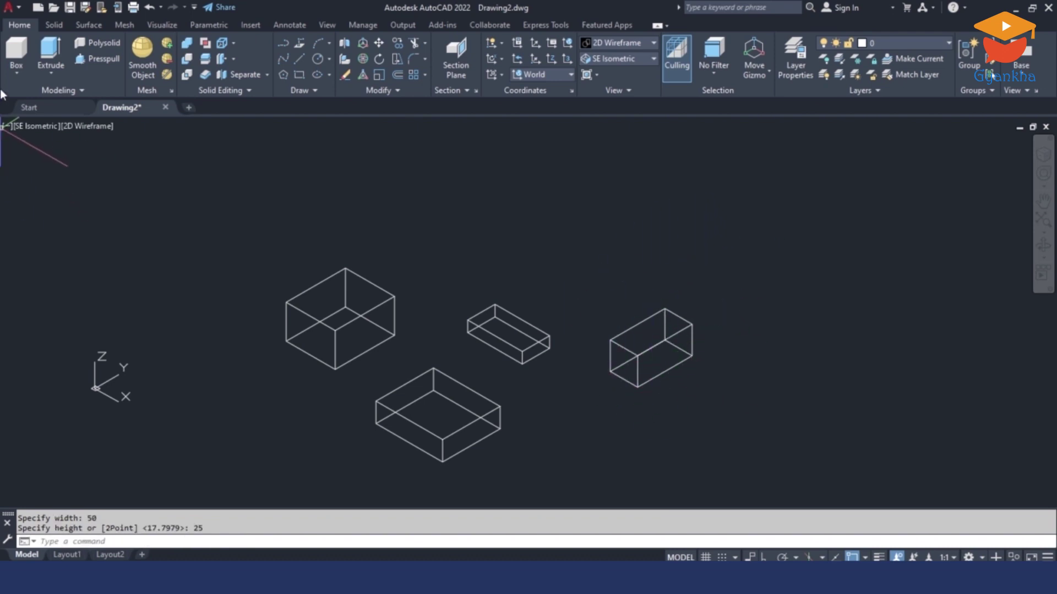
# Draw a fifth box with the Cube option and Ortho on, 50 long, beyond the fourth box
pyautogui.click(19, 53)
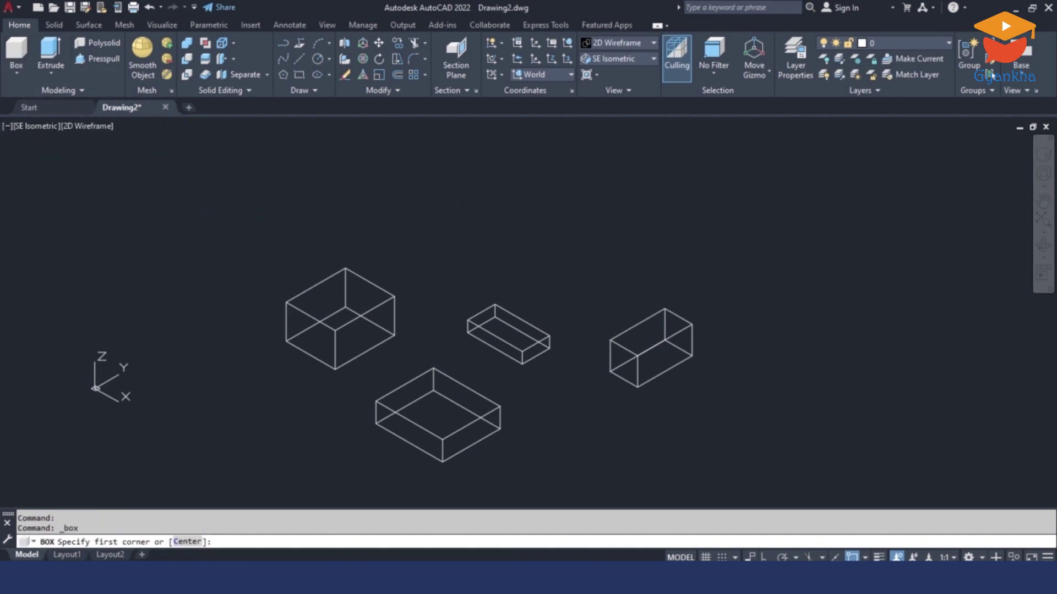
pyautogui.click(755, 395)
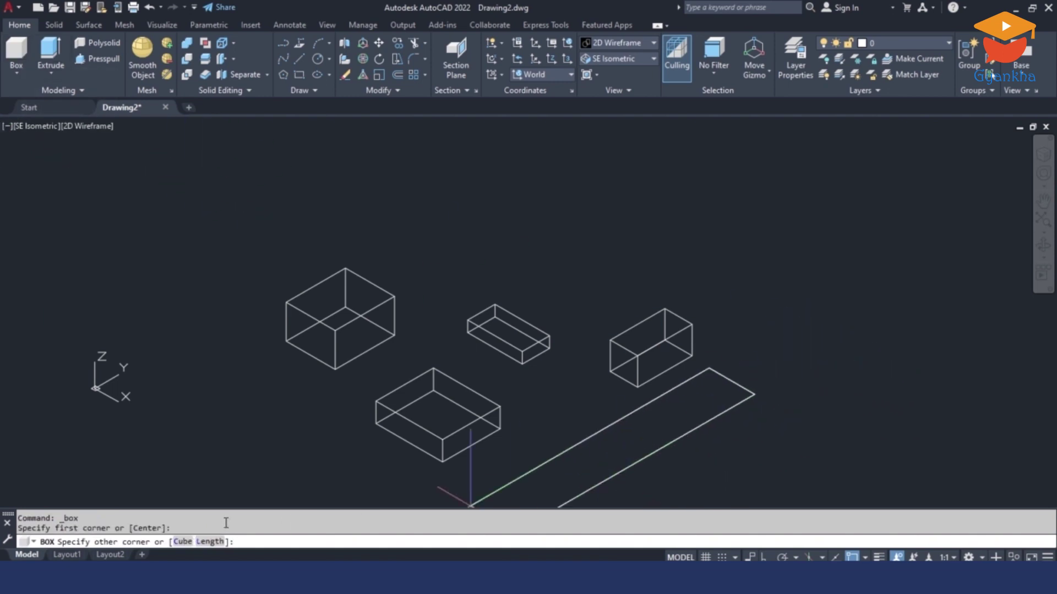
pyautogui.click(183, 542)
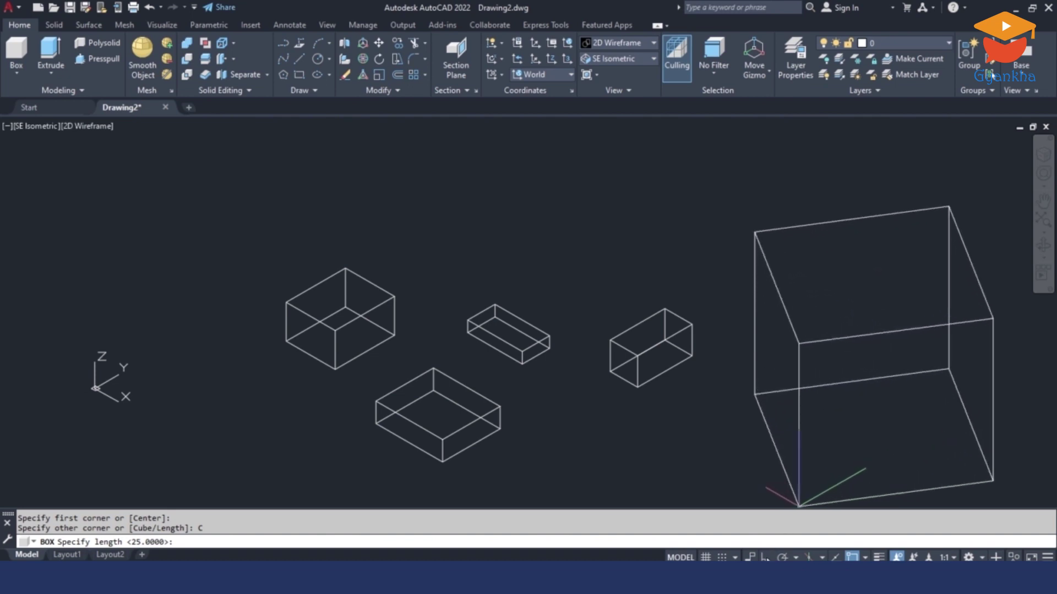
pyautogui.click(765, 557)
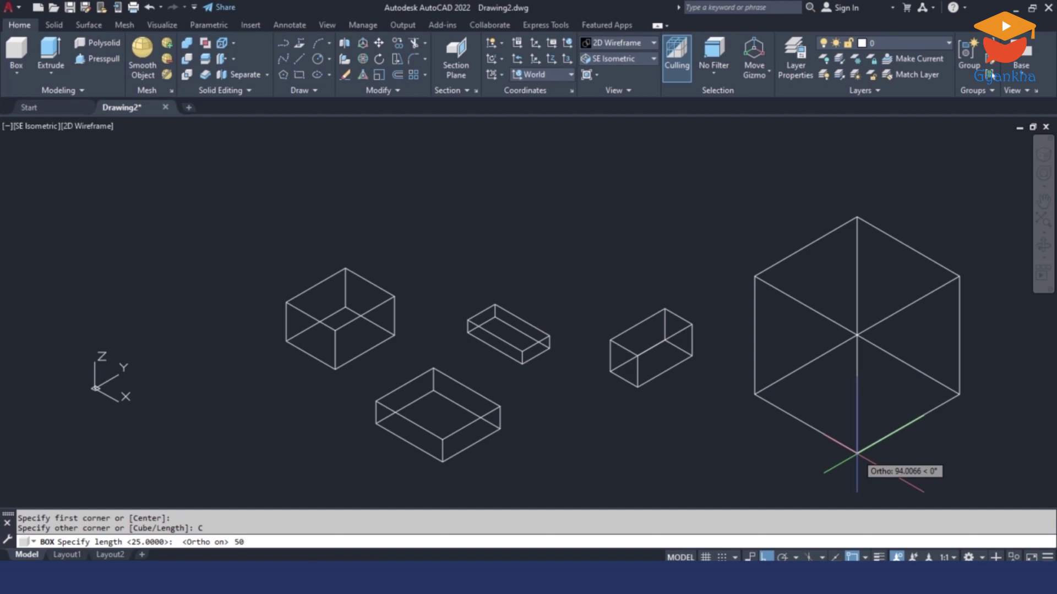
pyautogui.press('Return')
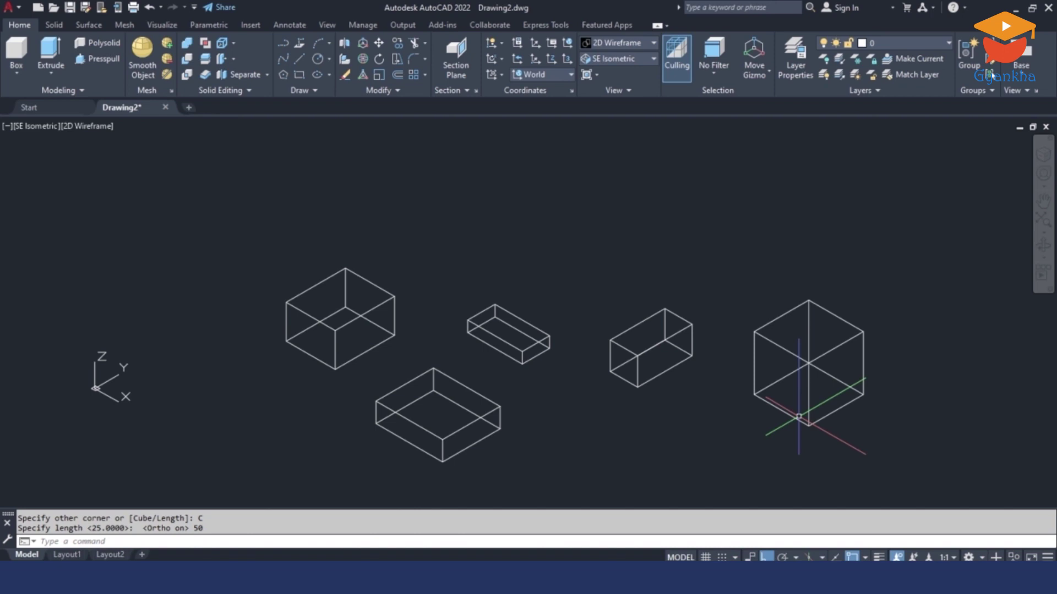
# Switch the visual style to Realistic and orbit slightly around the five boxes
pyautogui.click(614, 43)
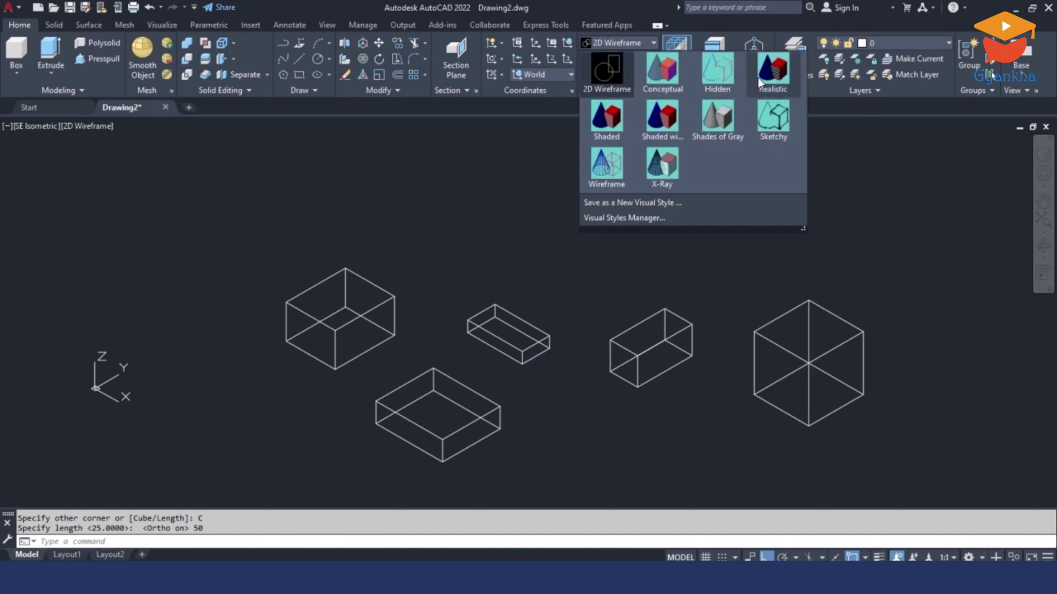
pyautogui.click(771, 74)
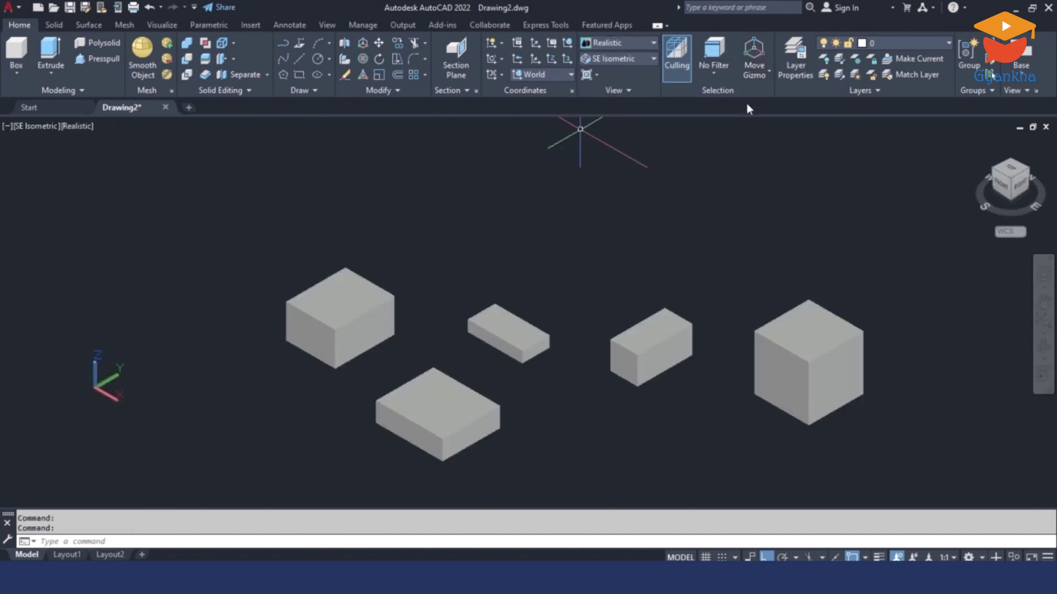
pyautogui.click(634, 43)
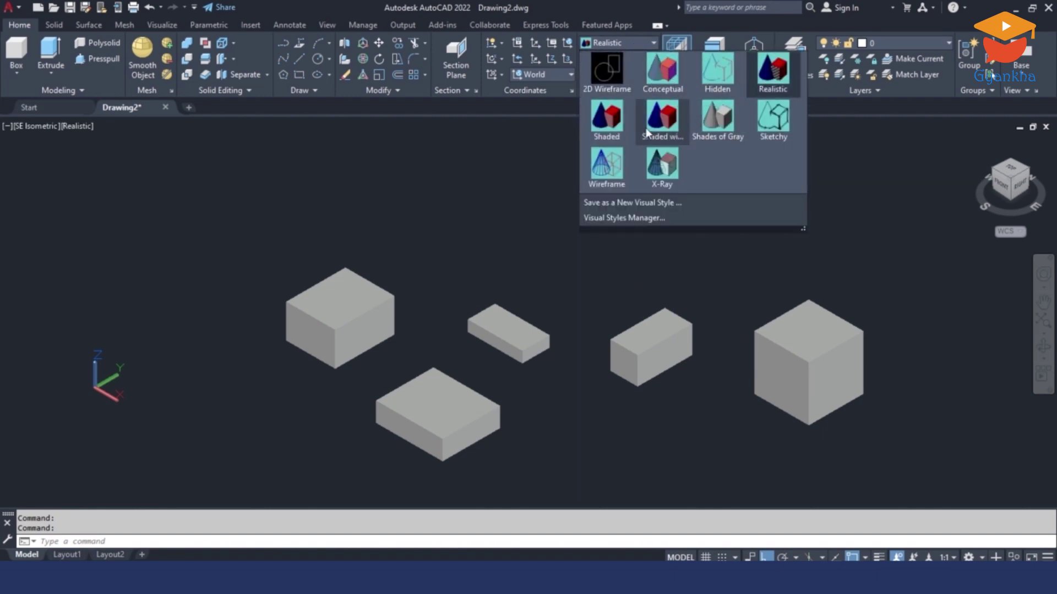
pyautogui.click(773, 71)
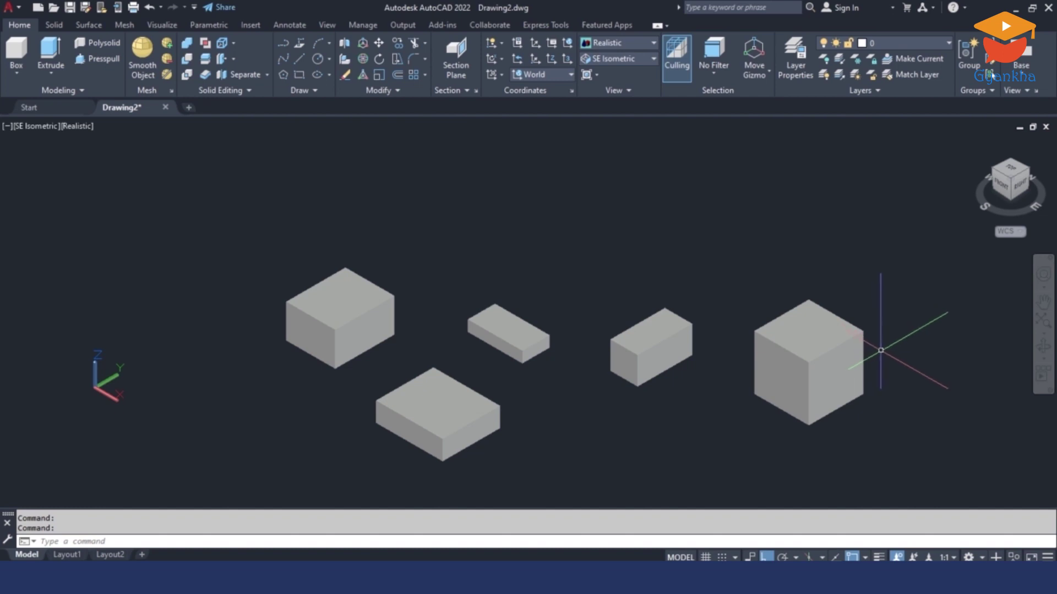
pyautogui.moveTo(881, 350)
pyautogui.keyDown('shift'); pyautogui.mouseDown(button='middle')
pyautogui.moveTo(903, 308)
pyautogui.moveTo(957, 326)
pyautogui.moveTo(864, 345)
pyautogui.moveTo(751, 342)
pyautogui.moveTo(892, 356)
pyautogui.moveTo(875, 357)
pyautogui.mouseUp(button='middle'); pyautogui.keyUp('shift')
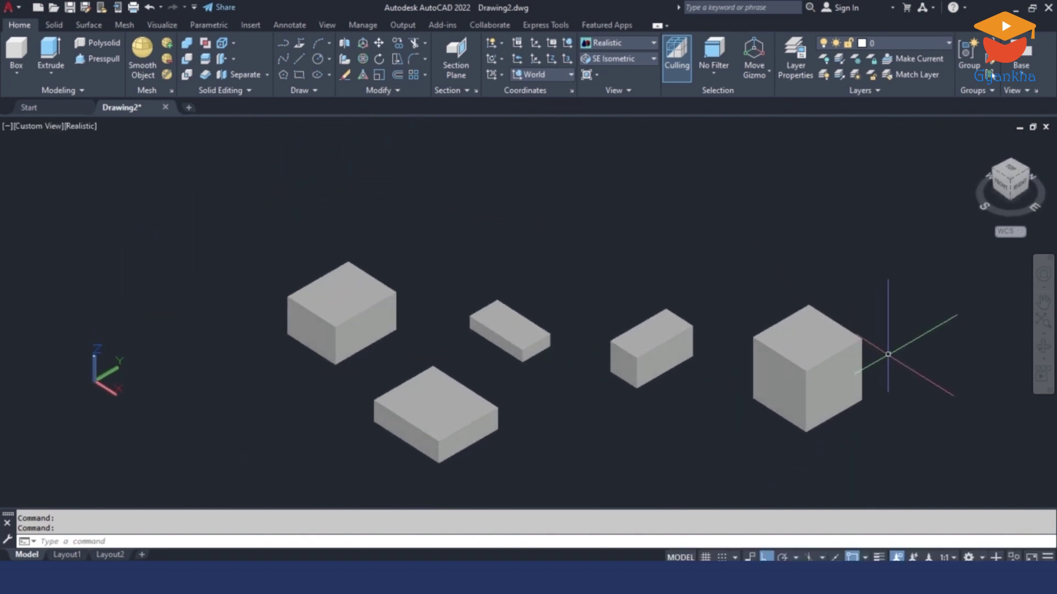